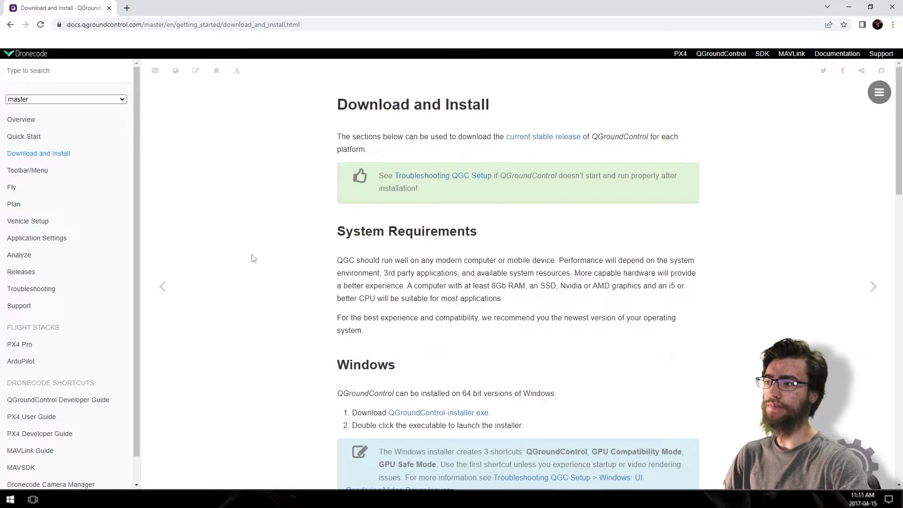
- Switch from the Fly view to the Plan view to show the existing ten-waypoint mission
{"action": "scroll", "coordinate": [254, 258], "scroll_direction": "down", "scroll_amount": 10}
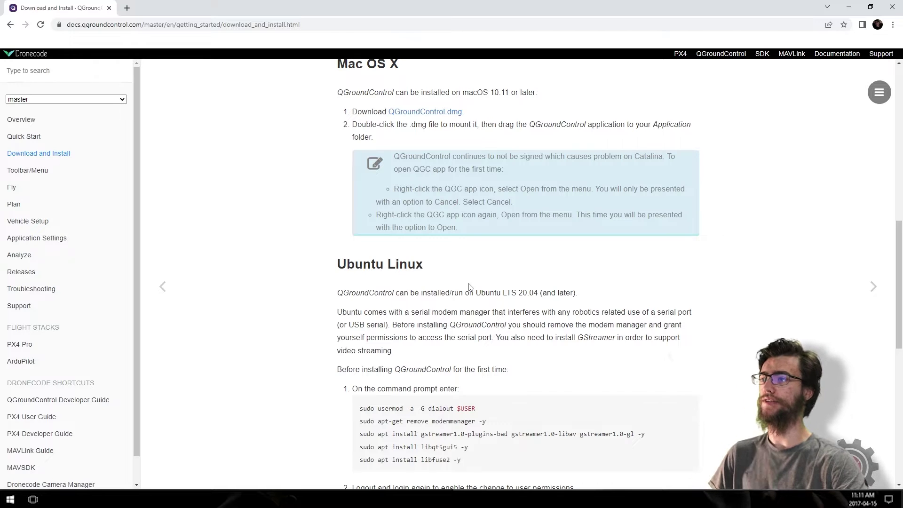
{"action": "scroll", "coordinate": [473, 134], "scroll_direction": "up", "scroll_amount": 2}
{"action": "scroll", "coordinate": [471, 212], "scroll_direction": "down", "scroll_amount": 9}
{"action": "scroll", "coordinate": [429, 291], "scroll_direction": "up", "scroll_amount": 12}
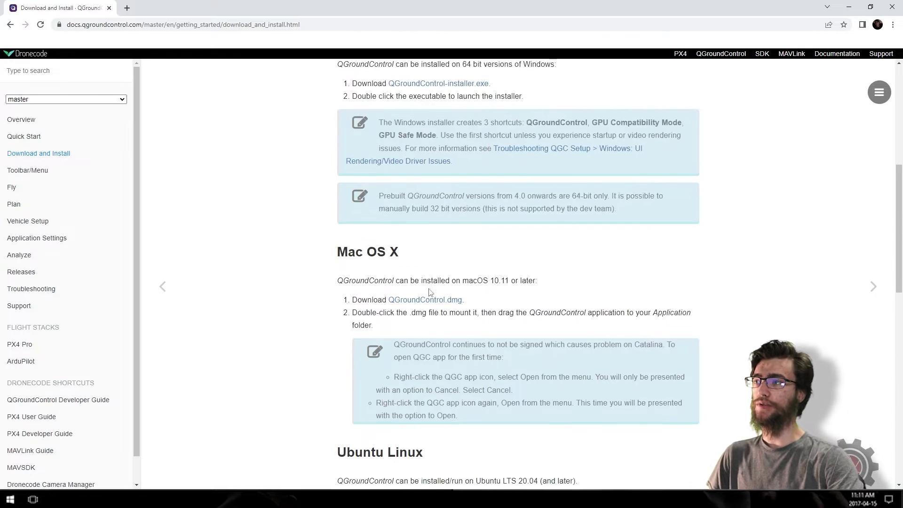
{"action": "scroll", "coordinate": [429, 291], "scroll_direction": "up", "scroll_amount": 7}
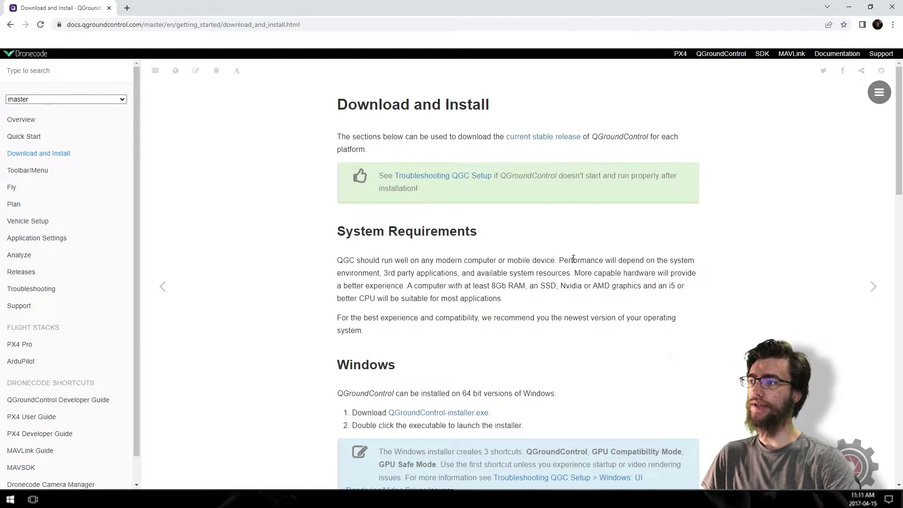
{"action": "scroll", "coordinate": [573, 259], "scroll_direction": "down", "scroll_amount": 6}
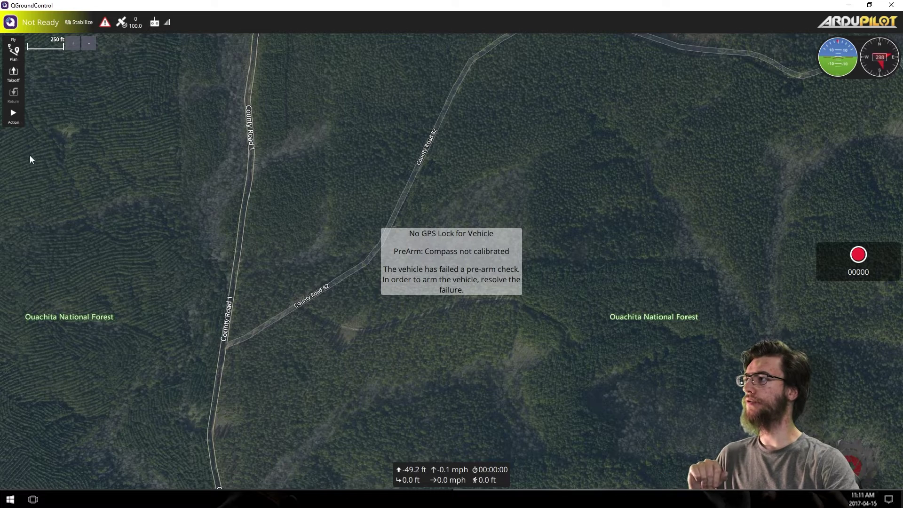
{"action": "left_click", "coordinate": [13, 53]}
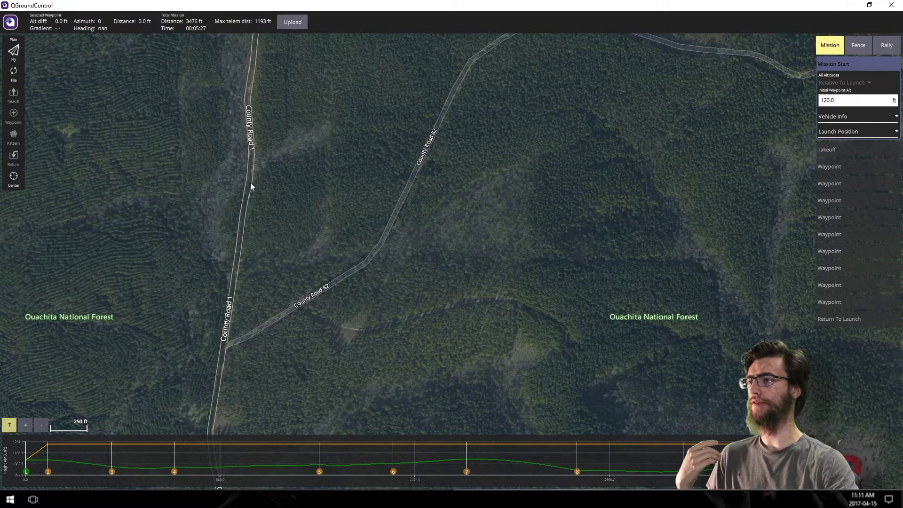
- Zoom and pan the map to close in on the small building beside W Highway 28
{"action": "scroll", "coordinate": [406, 221], "scroll_direction": "down", "scroll_amount": 5}
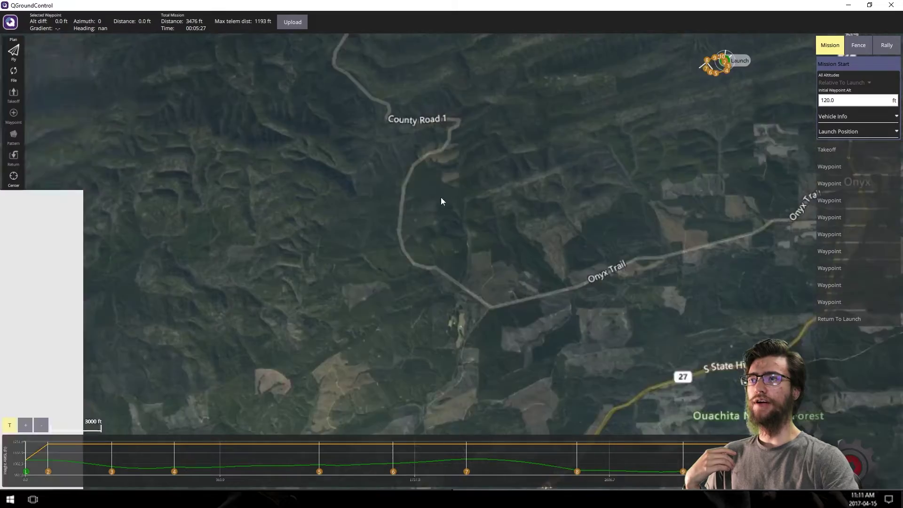
{"action": "scroll", "coordinate": [441, 202], "scroll_direction": "down", "scroll_amount": 3}
{"action": "scroll", "coordinate": [149, 118], "scroll_direction": "up", "scroll_amount": 1}
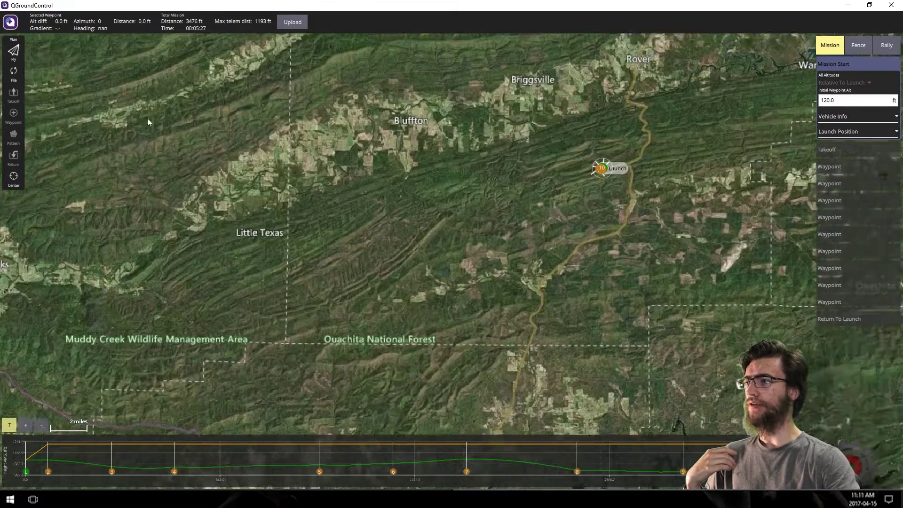
{"action": "scroll", "coordinate": [520, 149], "scroll_direction": "up", "scroll_amount": 5}
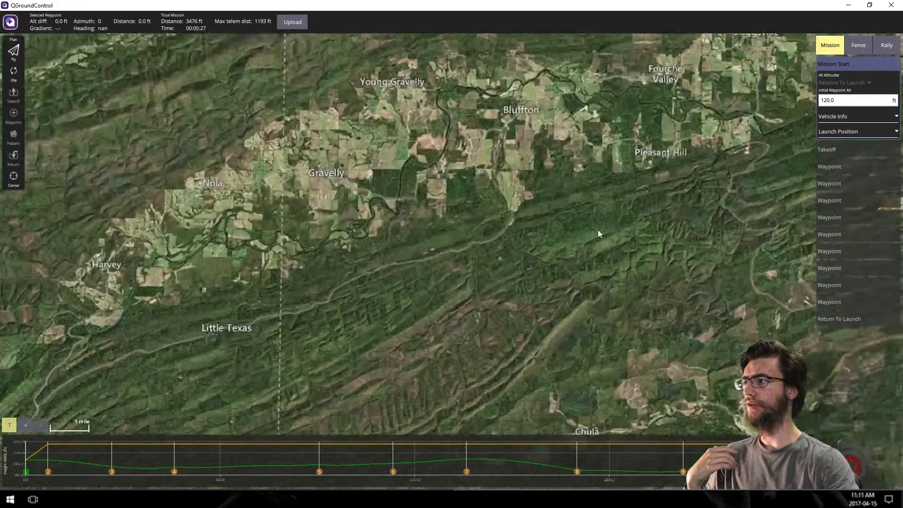
{"action": "scroll", "coordinate": [478, 129], "scroll_direction": "up", "scroll_amount": 3}
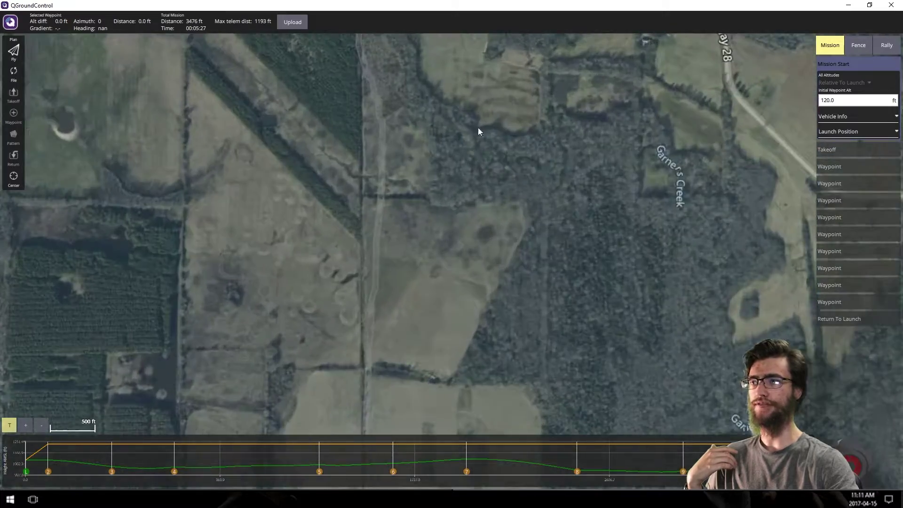
{"action": "scroll", "coordinate": [338, 96], "scroll_direction": "down", "scroll_amount": 1}
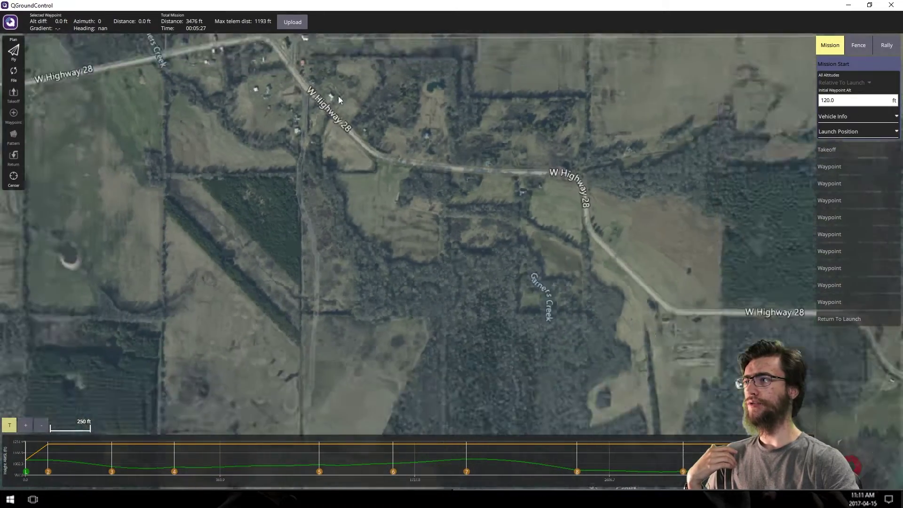
{"action": "scroll", "coordinate": [377, 112], "scroll_direction": "up", "scroll_amount": 4}
{"action": "scroll", "coordinate": [361, 173], "scroll_direction": "up", "scroll_amount": 7}
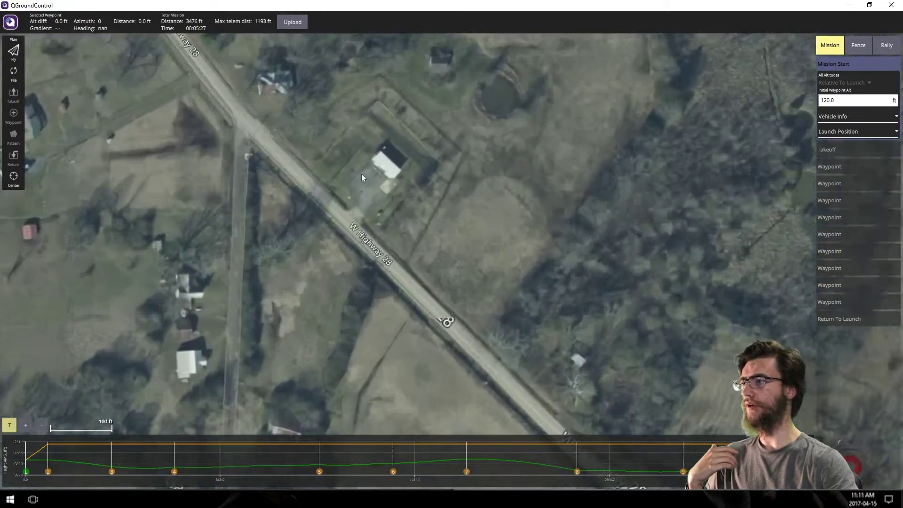
{"action": "scroll", "coordinate": [284, 165], "scroll_direction": "up", "scroll_amount": 2}
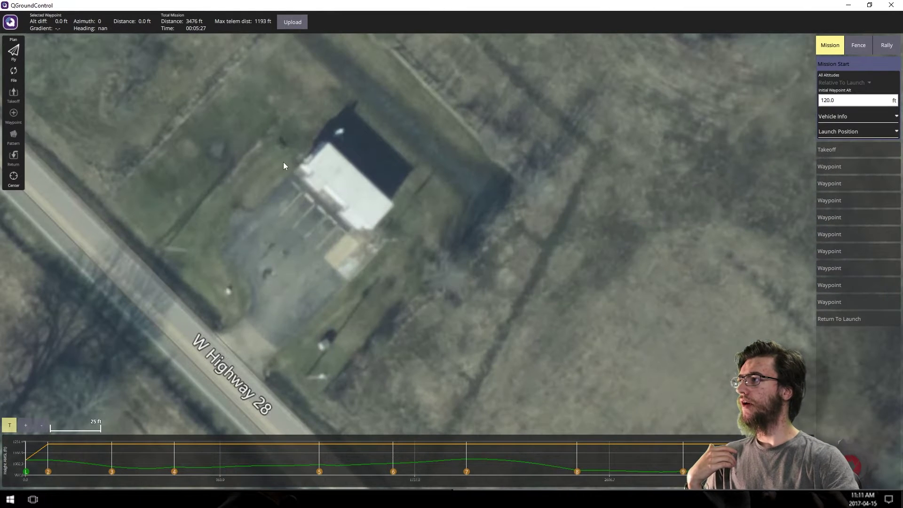
{"action": "left_click", "coordinate": [15, 75]}
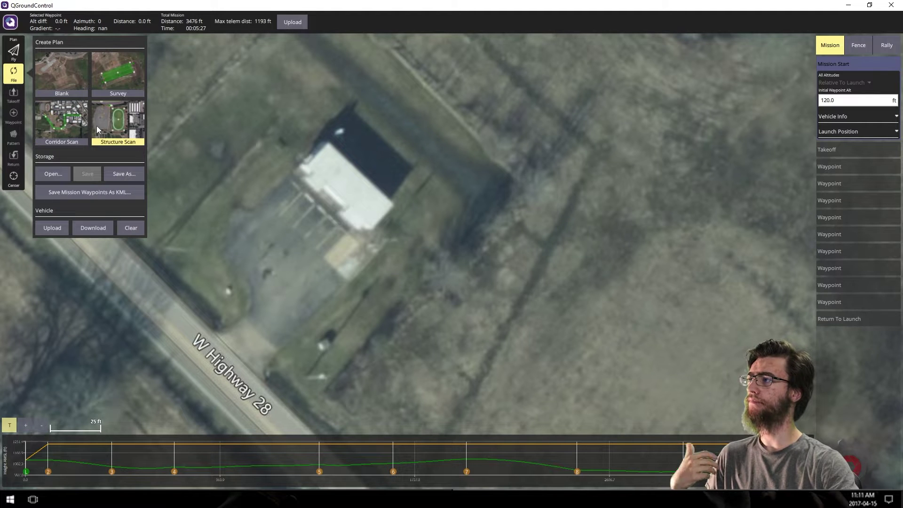
- Create a Blank plan, confirming removal of the existing mission
{"action": "left_click", "coordinate": [80, 93]}
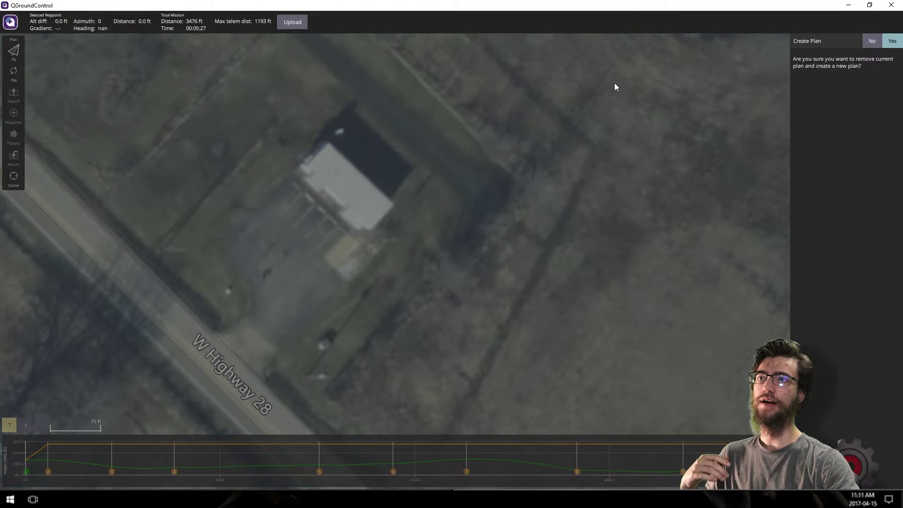
{"action": "left_click", "coordinate": [892, 40]}
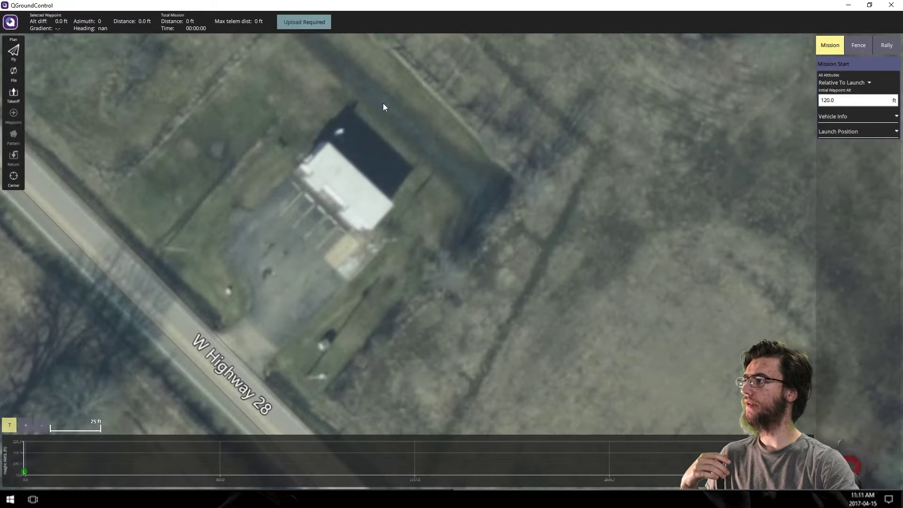
{"action": "left_click", "coordinate": [13, 92]}
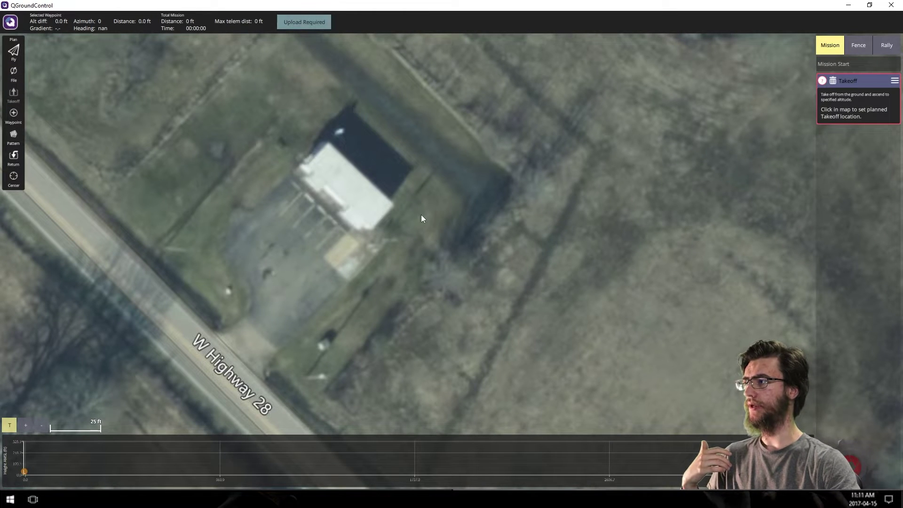
- Place the takeoff point on the grass west of the building with a 120 ft altitude
{"action": "left_click", "coordinate": [128, 190]}
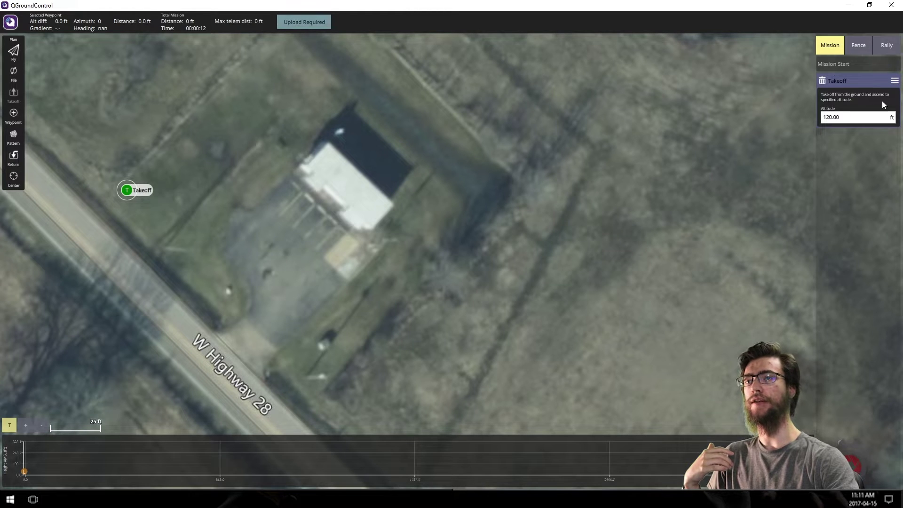
{"action": "left_click", "coordinate": [830, 117]}
{"action": "left_click", "coordinate": [858, 117]}
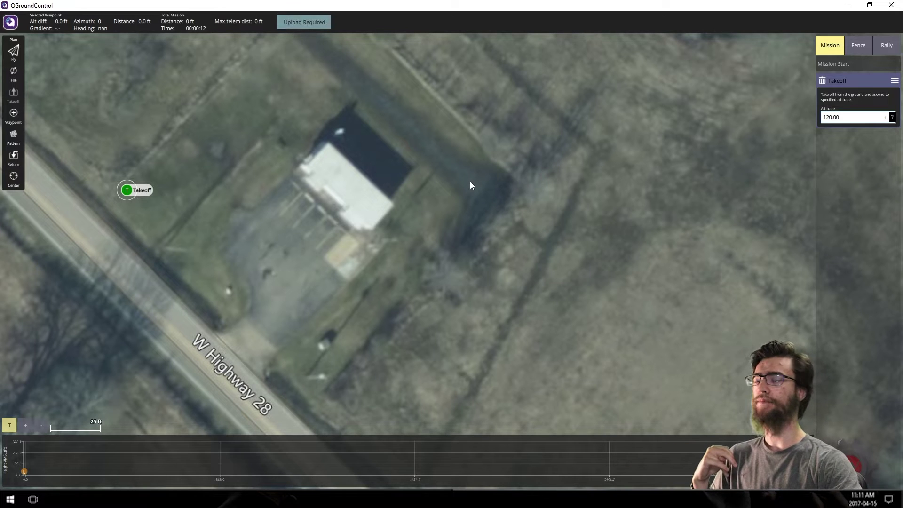
{"action": "left_click", "coordinate": [21, 117]}
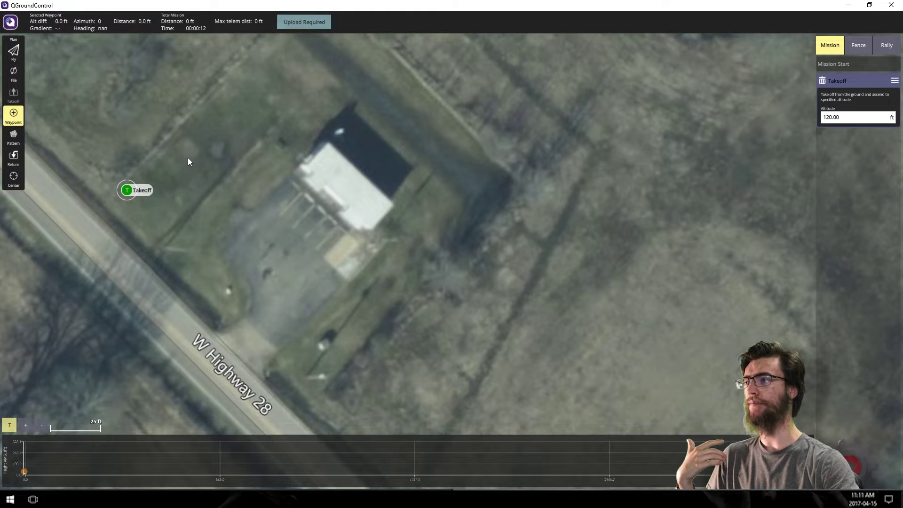
- Place five waypoints circling the building and end the mission with Return To Launch
{"action": "left_click", "coordinate": [256, 171]}
{"action": "left_click", "coordinate": [319, 111]}
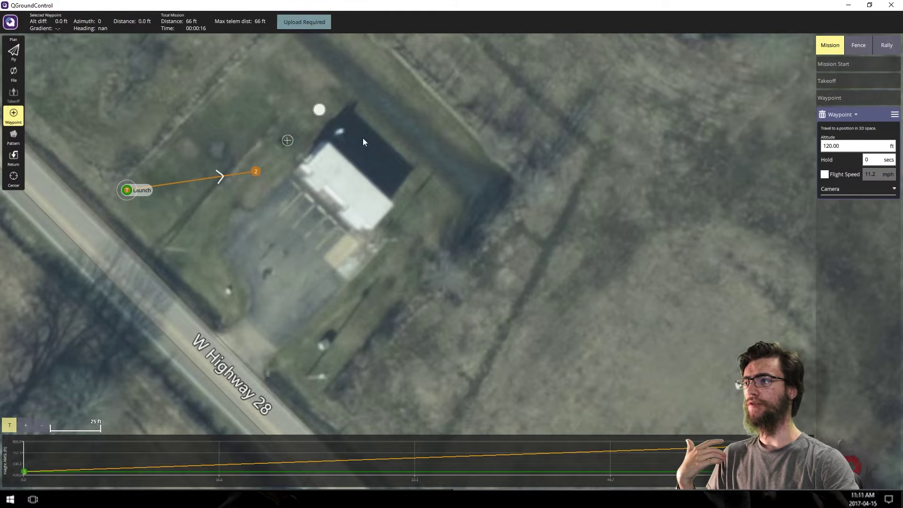
{"action": "left_click", "coordinate": [430, 197]}
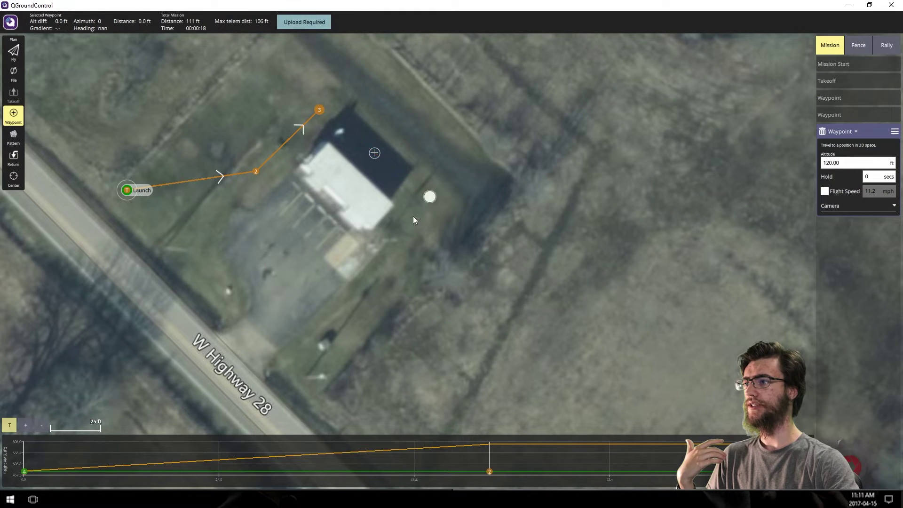
{"action": "left_click", "coordinate": [367, 261]}
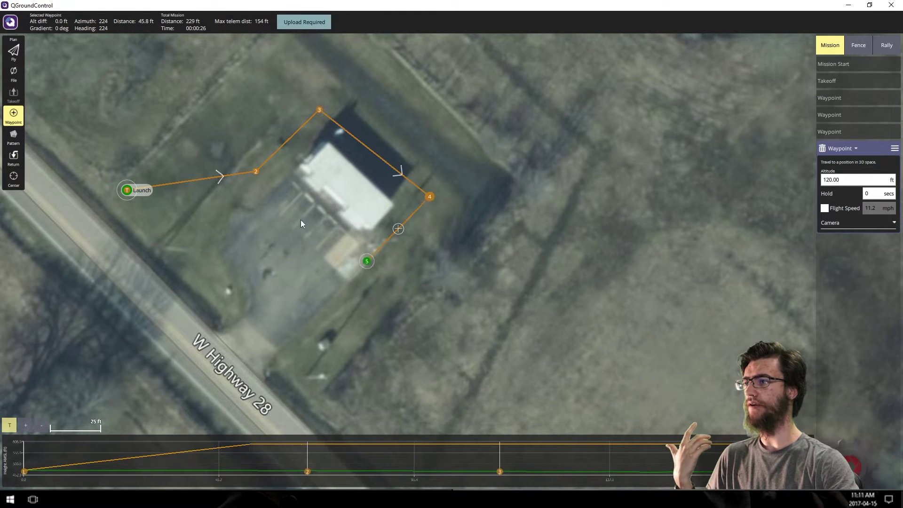
{"action": "left_click", "coordinate": [262, 187]}
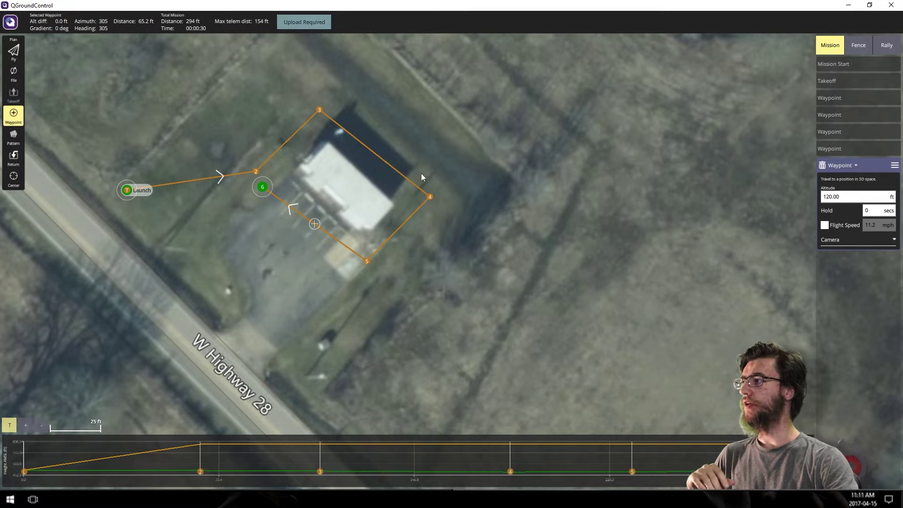
{"action": "left_click", "coordinate": [7, 164]}
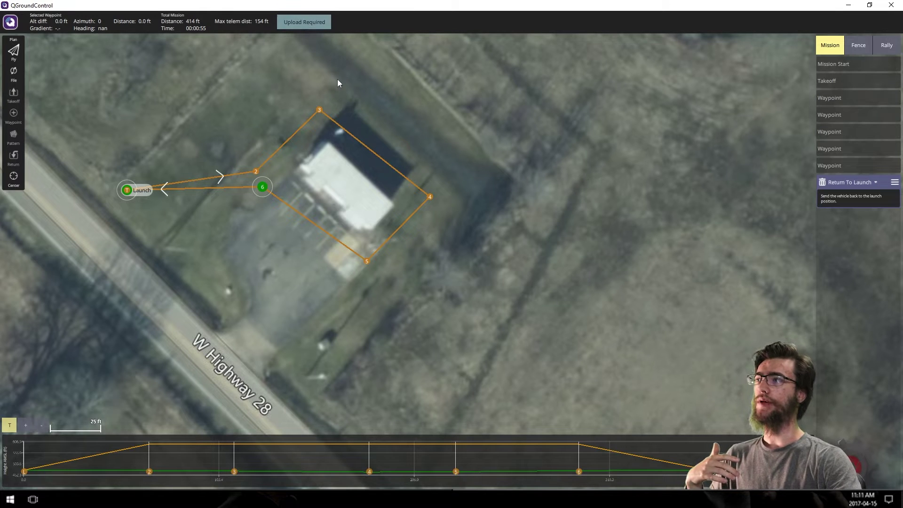
- Upload the 414 ft, 00:00:55 mission to the vehicle
{"action": "left_click", "coordinate": [305, 20]}
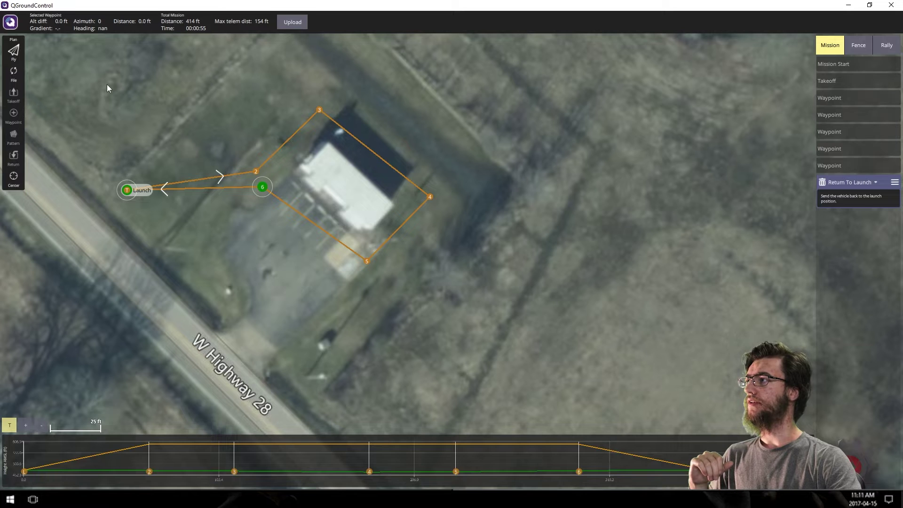
{"action": "left_click", "coordinate": [12, 22]}
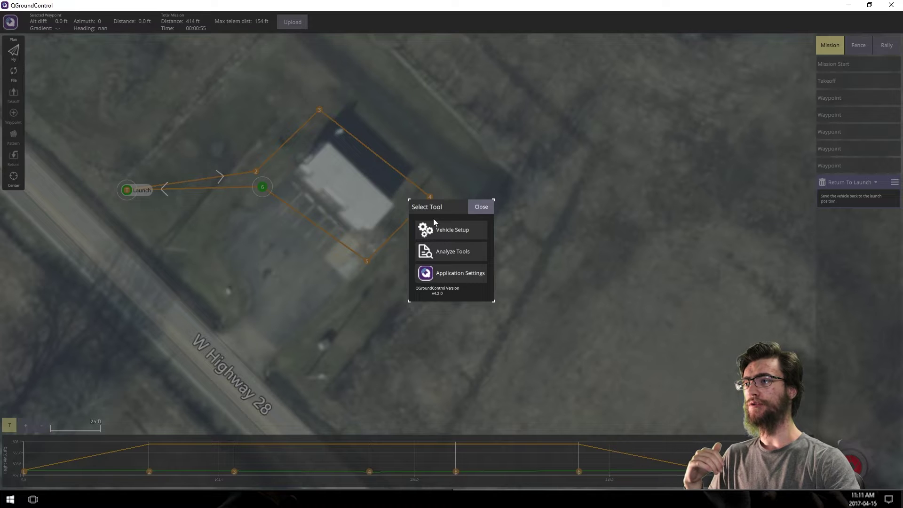
{"action": "left_click", "coordinate": [441, 232]}
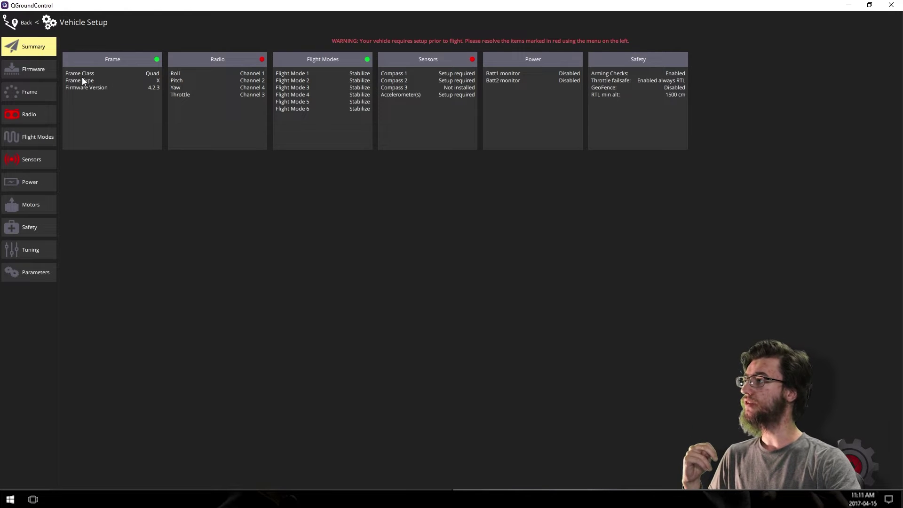
{"action": "left_click", "coordinate": [12, 22]}
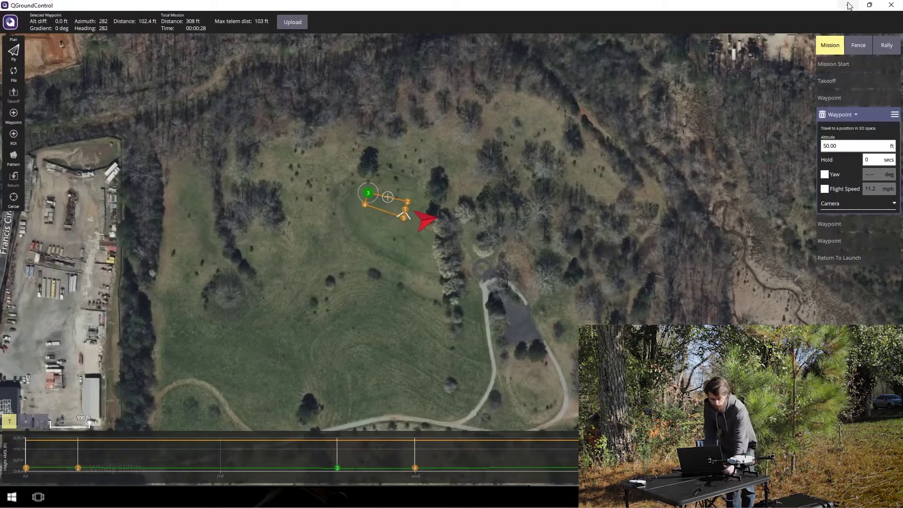
- Open Vehicle Setup from the Select Tool dialog to view the quadcopter summary
{"action": "left_click", "coordinate": [6, 26]}
{"action": "left_click", "coordinate": [444, 230]}
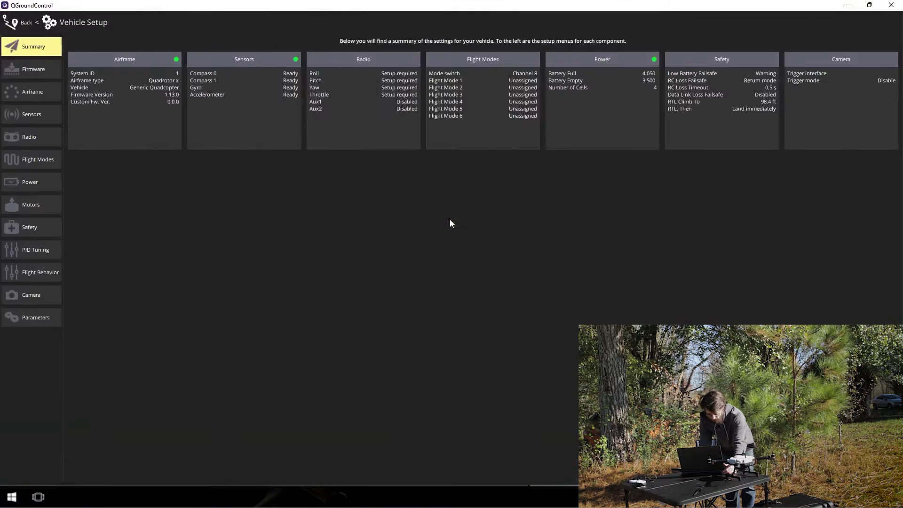
- Start compass calibration on the Sensors page and rotate the vehicle through every orientation
{"action": "left_click", "coordinate": [44, 114]}
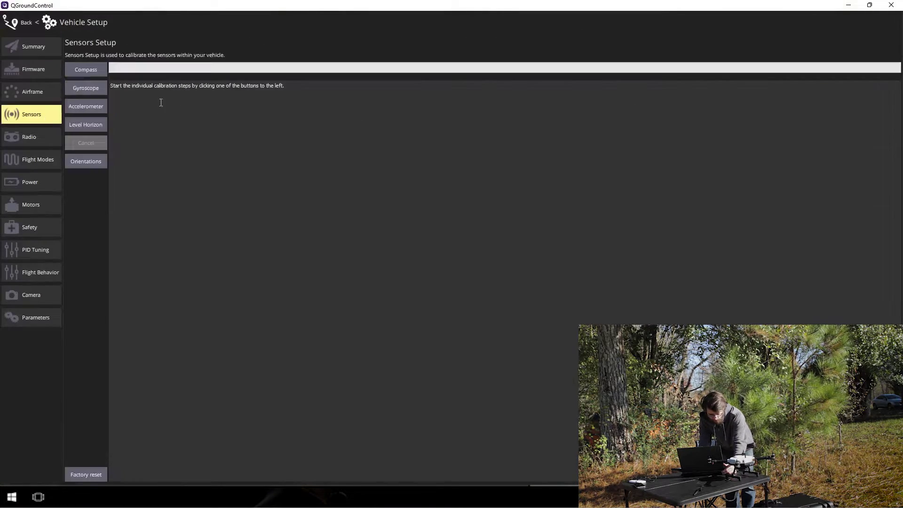
{"action": "left_click", "coordinate": [88, 74]}
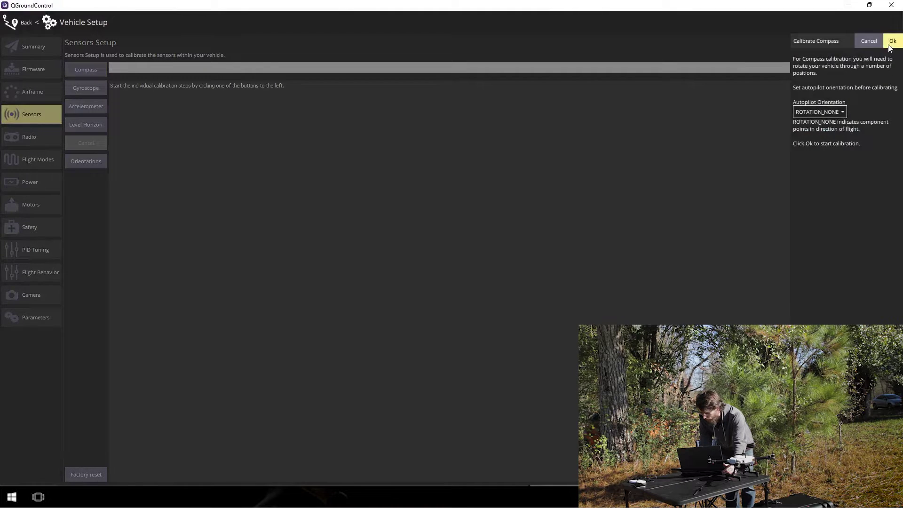
{"action": "left_click", "coordinate": [891, 42]}
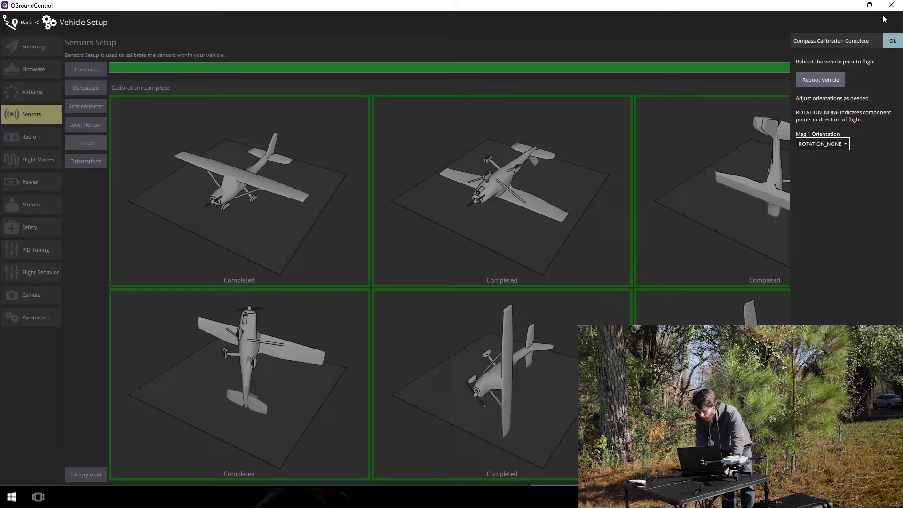
- Close the compass results, run the gyroscope calibration, and dismiss the retry warning
{"action": "left_click", "coordinate": [889, 41]}
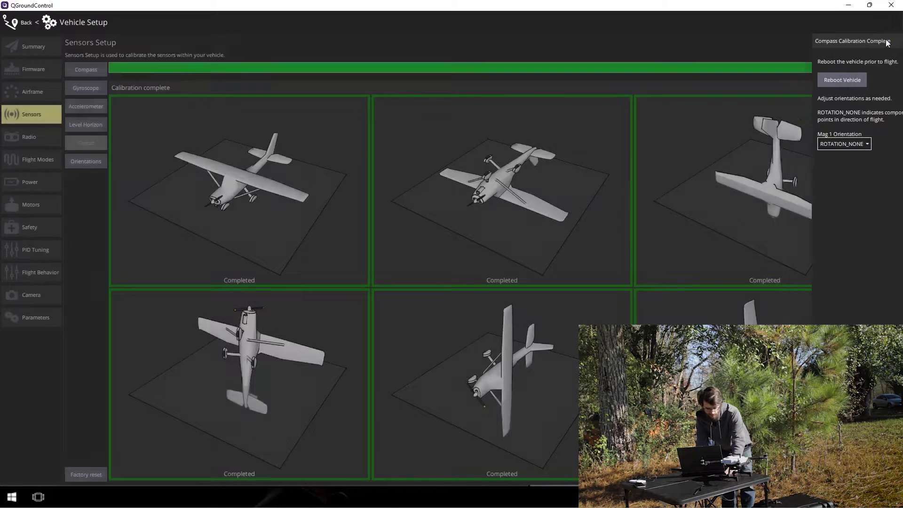
{"action": "left_click", "coordinate": [77, 92]}
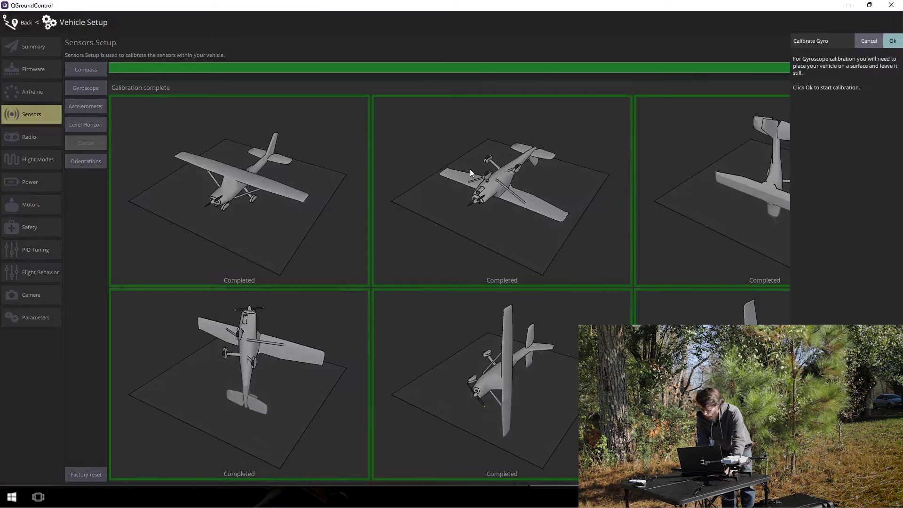
{"action": "left_click", "coordinate": [893, 41]}
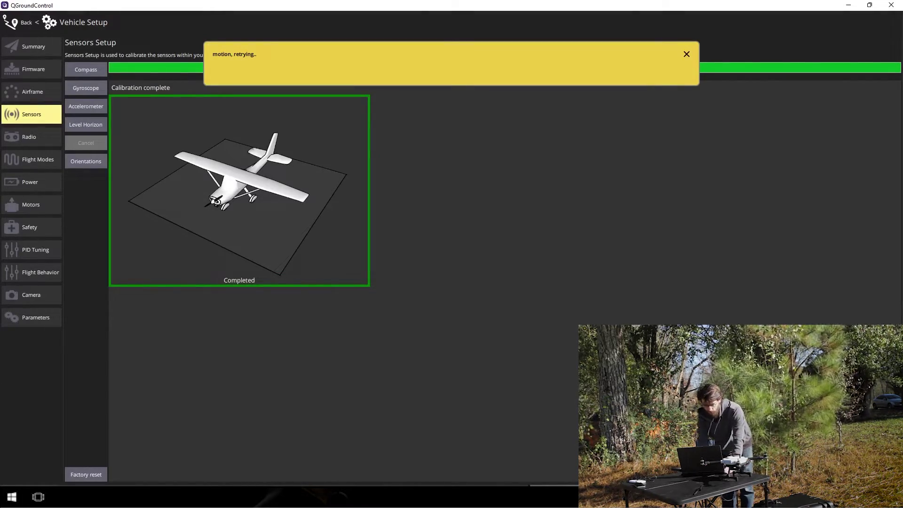
{"action": "left_click", "coordinate": [687, 54]}
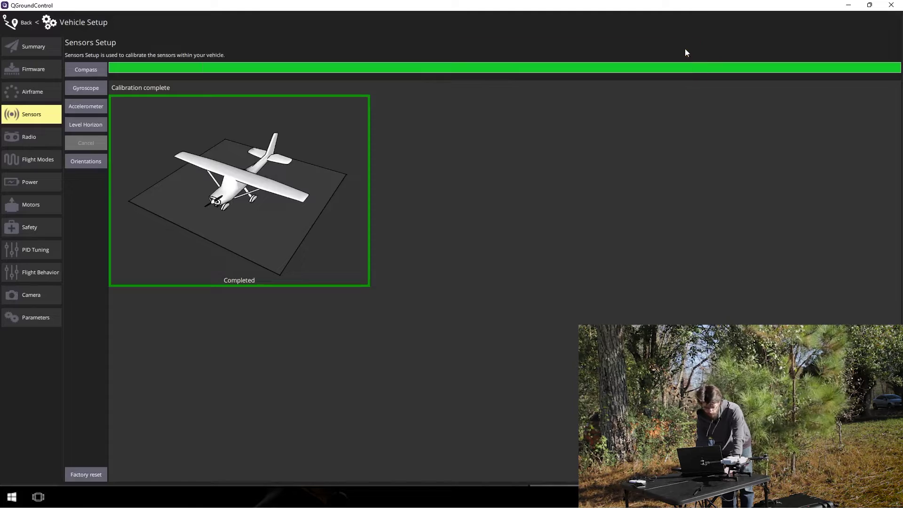
- Run the accelerometer calibration, placing the vehicle on each of its six sides
{"action": "left_click", "coordinate": [86, 104]}
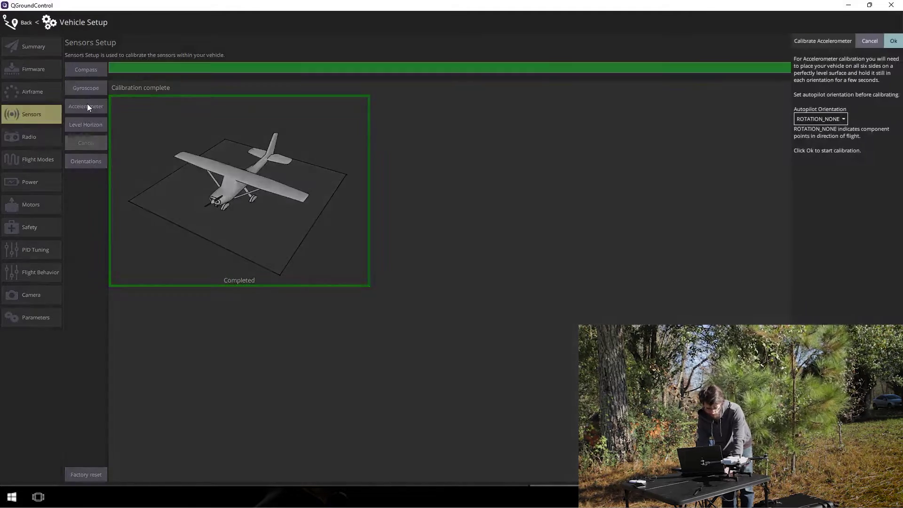
{"action": "left_click", "coordinate": [893, 43]}
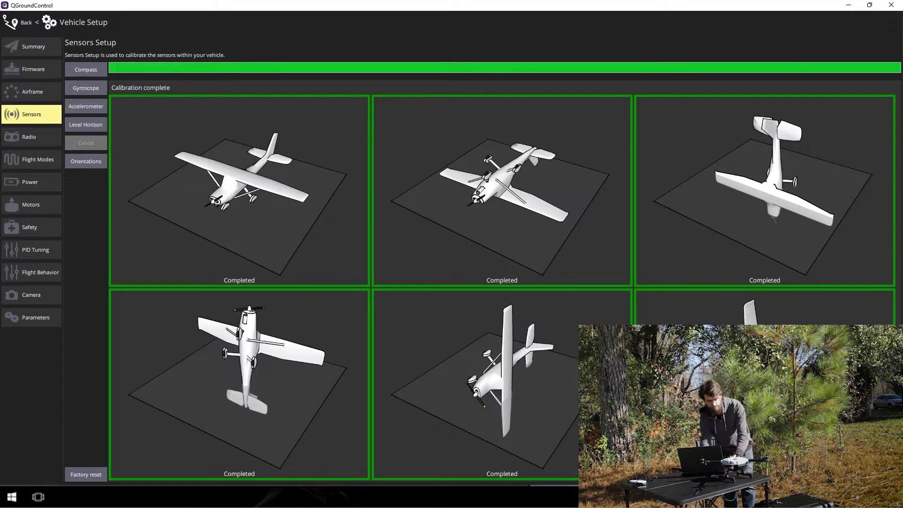
- Reboot the vehicle from the Parameters page's Tools menu so the new calibration takes effect
{"action": "left_click", "coordinate": [20, 16]}
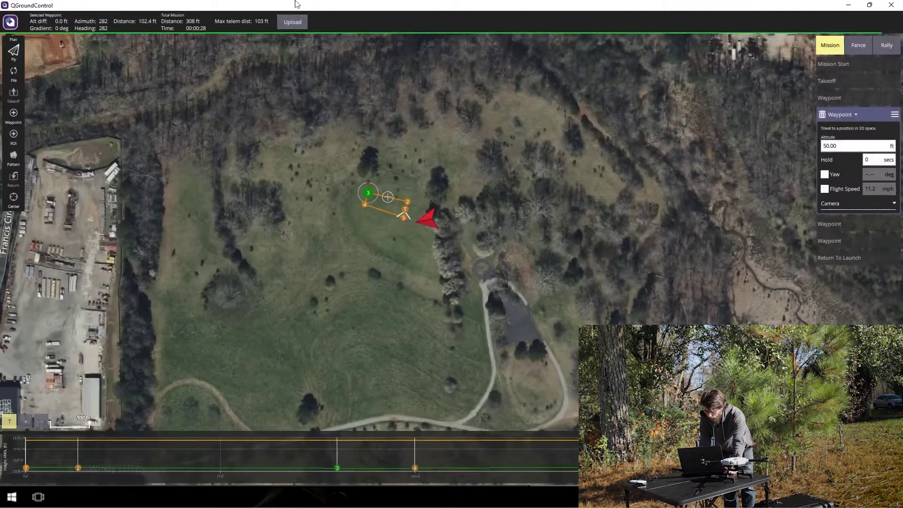
{"action": "left_click", "coordinate": [6, 26]}
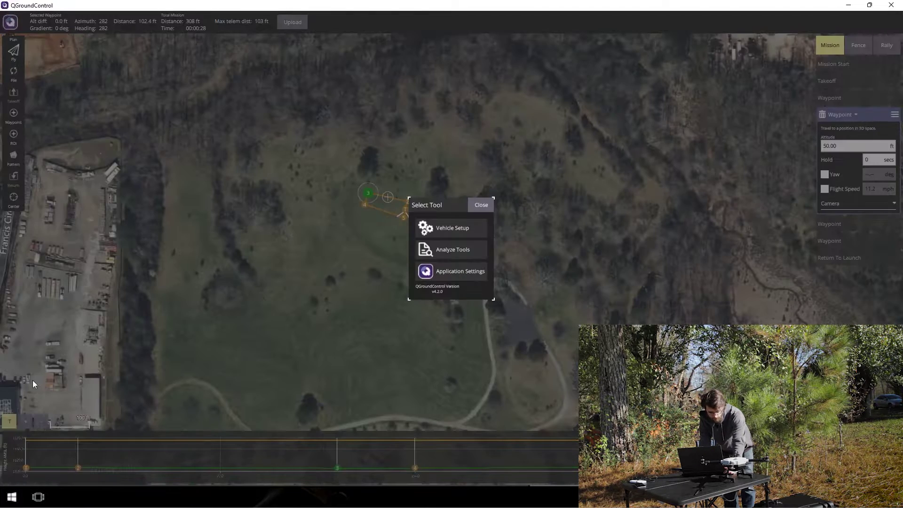
{"action": "left_click", "coordinate": [438, 228]}
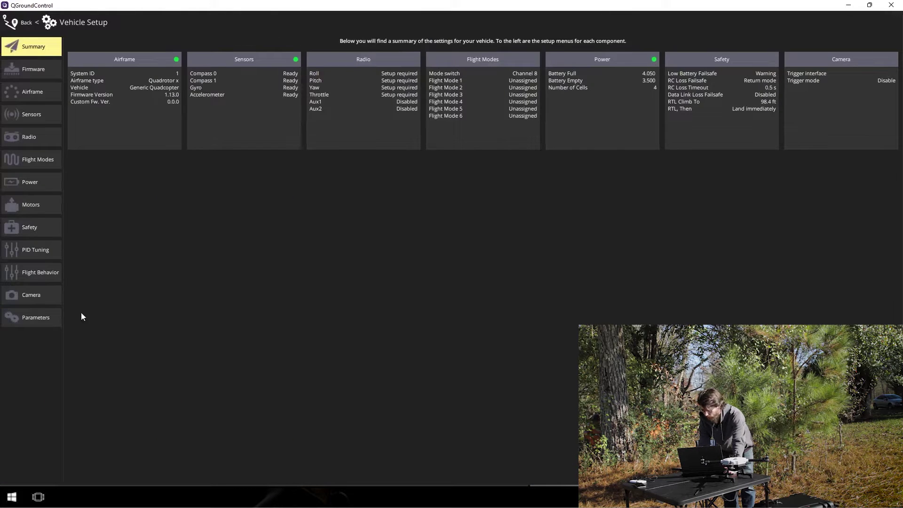
{"action": "left_click", "coordinate": [24, 319]}
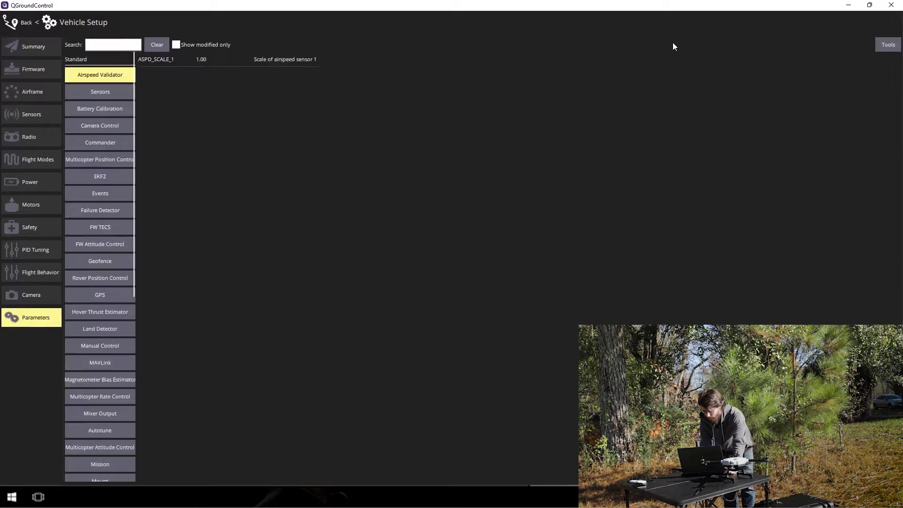
{"action": "left_click", "coordinate": [890, 42]}
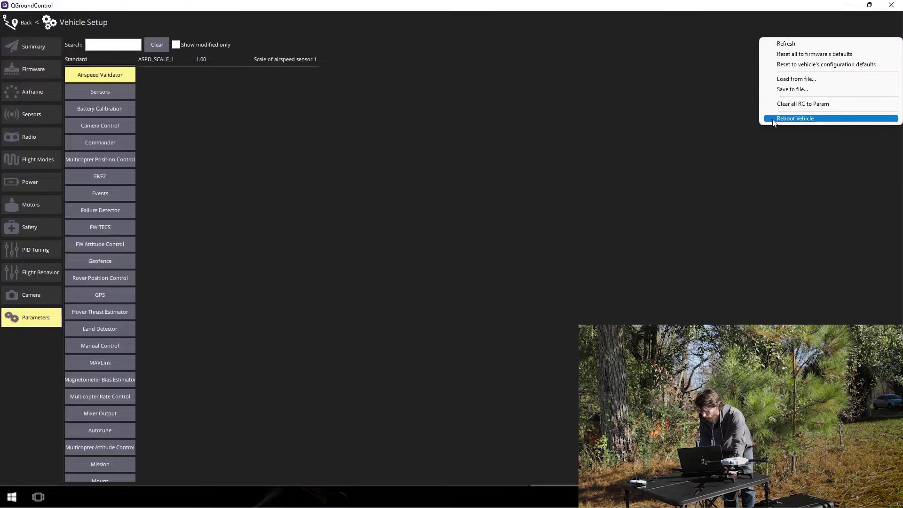
{"action": "left_click", "coordinate": [773, 119]}
{"action": "left_click", "coordinate": [892, 41]}
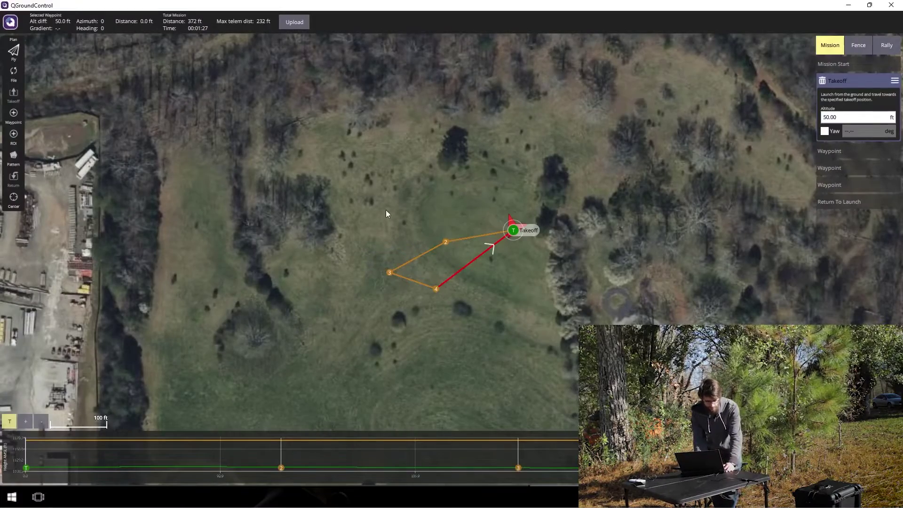
- Confirm takeoff in the Fly view to start the uploaded 372 ft waypoint mission
{"action": "left_click", "coordinate": [12, 53]}
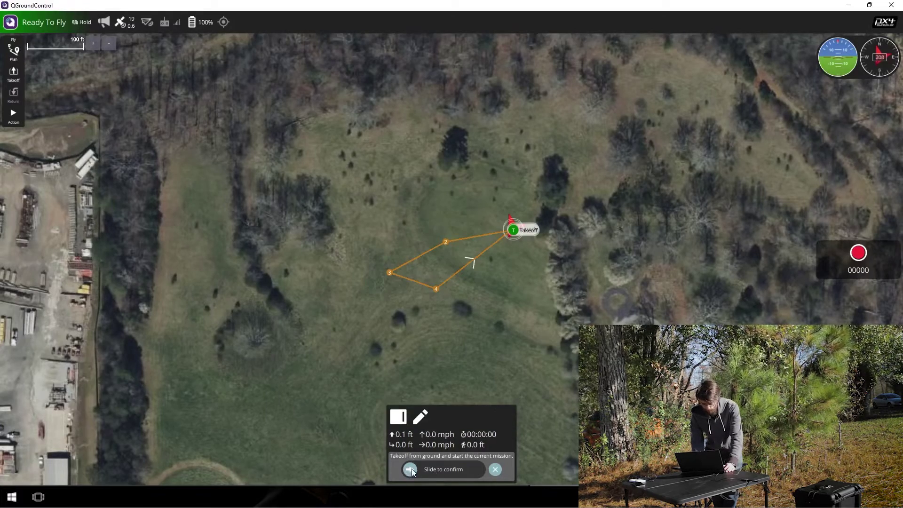
{"action": "left_click_drag", "start_coordinate": [411, 469], "coordinate": [478, 470]}
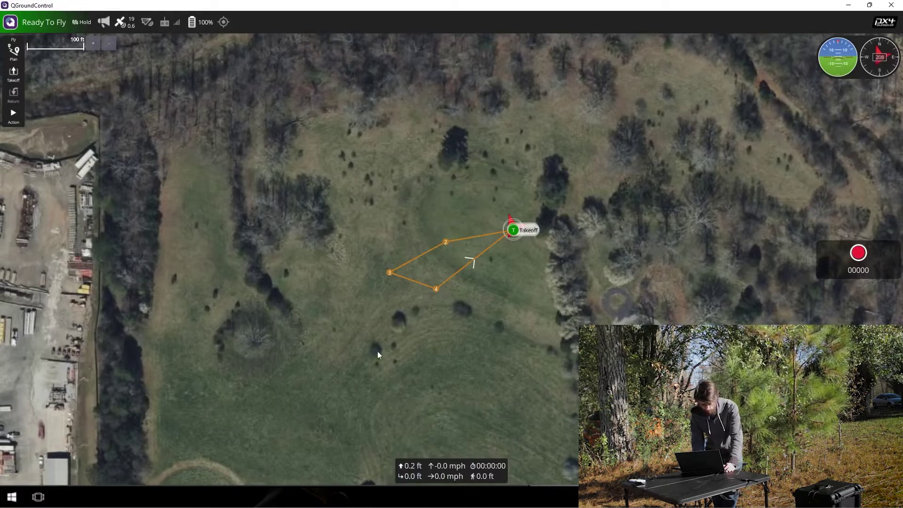